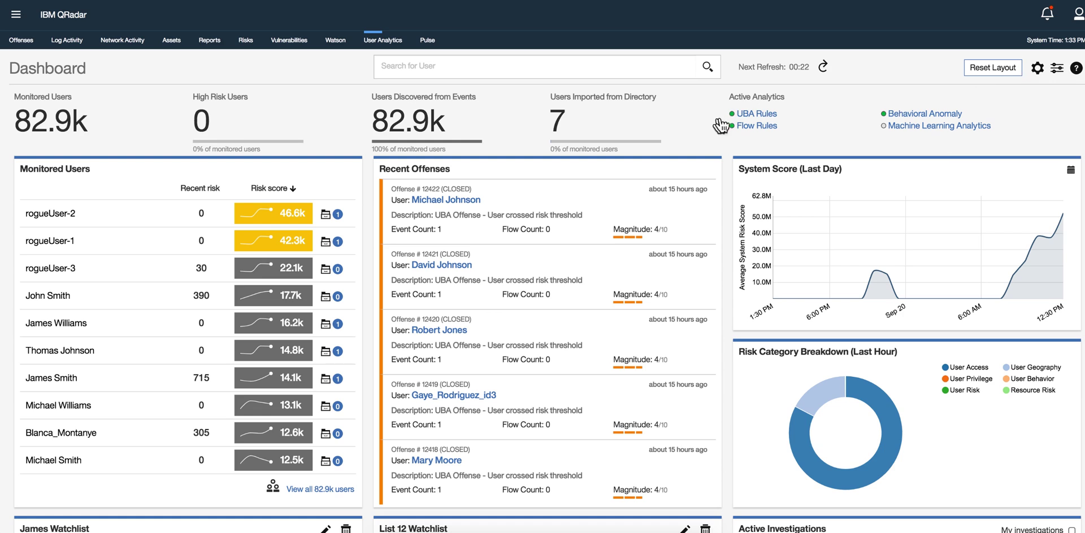
Open the UBA Rules page from Active Analytics, showing 130 rules.
left_click(749, 113)
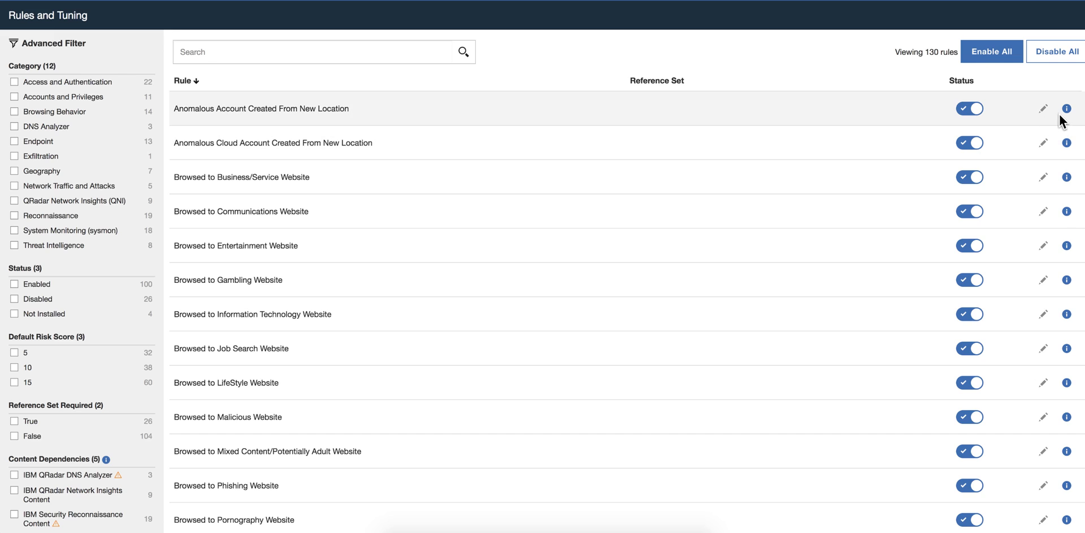
mouse_move(1066, 145)
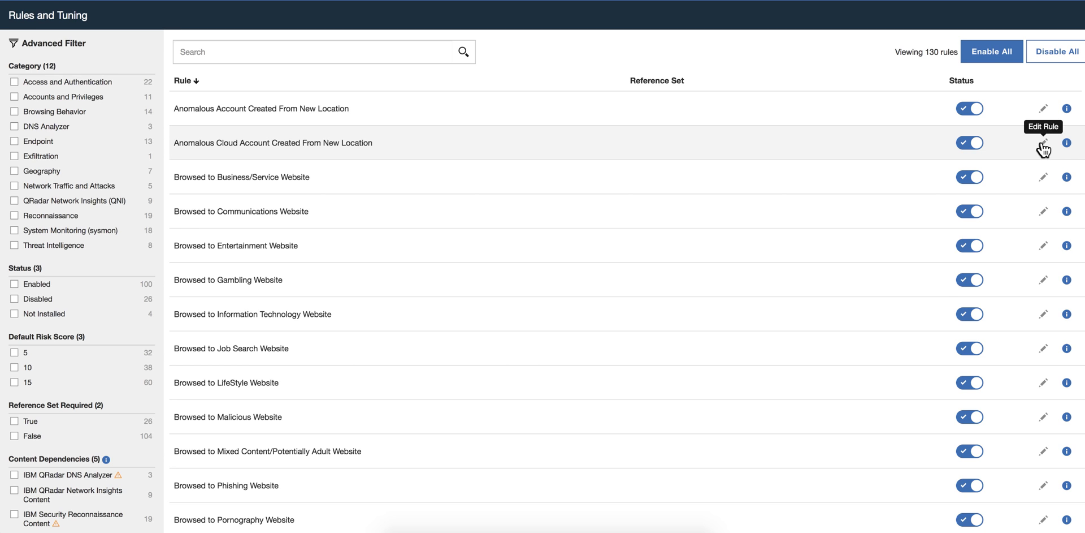
left_click(1043, 145)
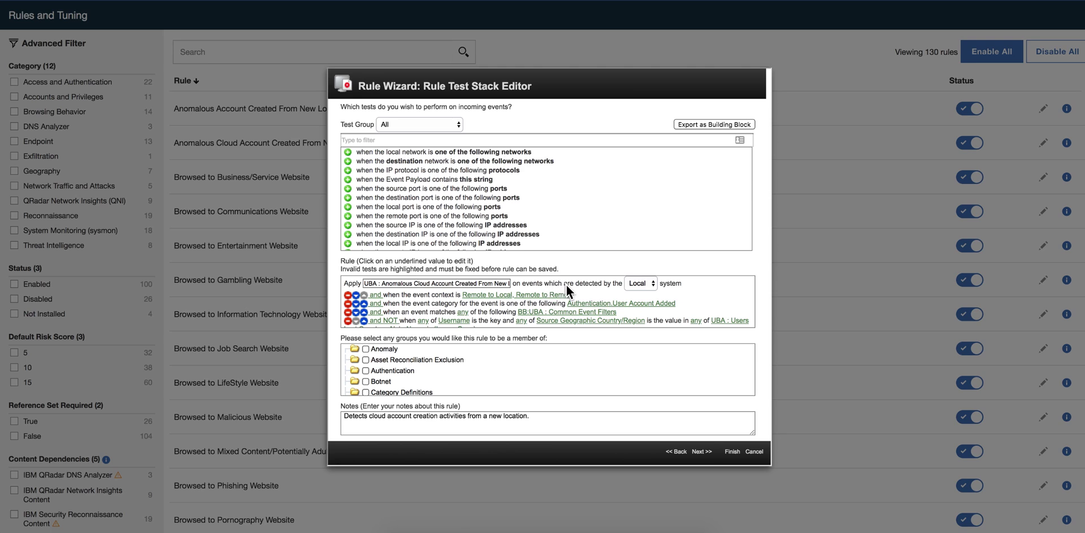
scroll(567, 286, "down", 1)
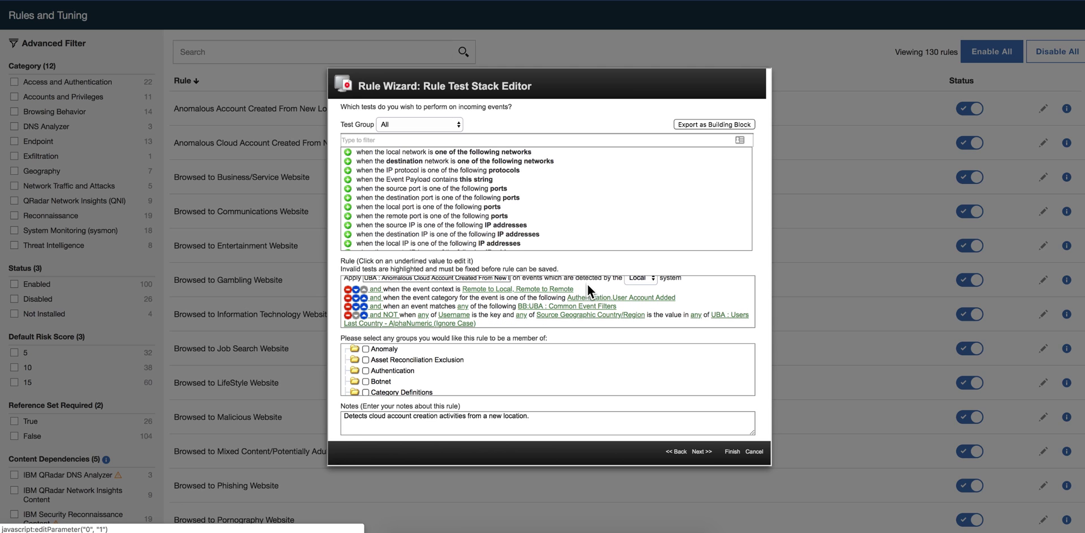
left_click(753, 451)
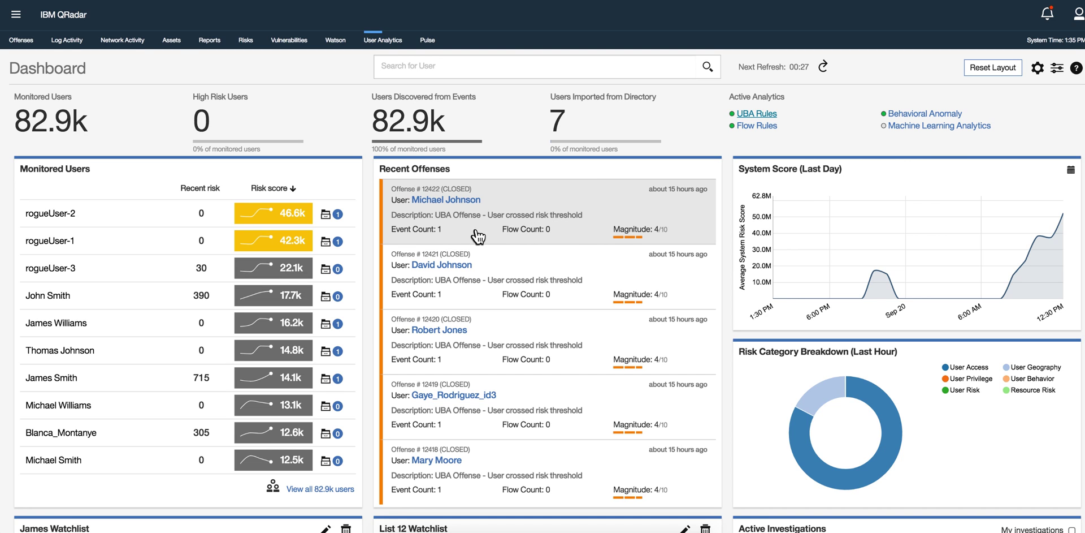
Inspect the offense and risk score entries in the Monitored Users list sorted by risk score.
mouse_move(444, 274)
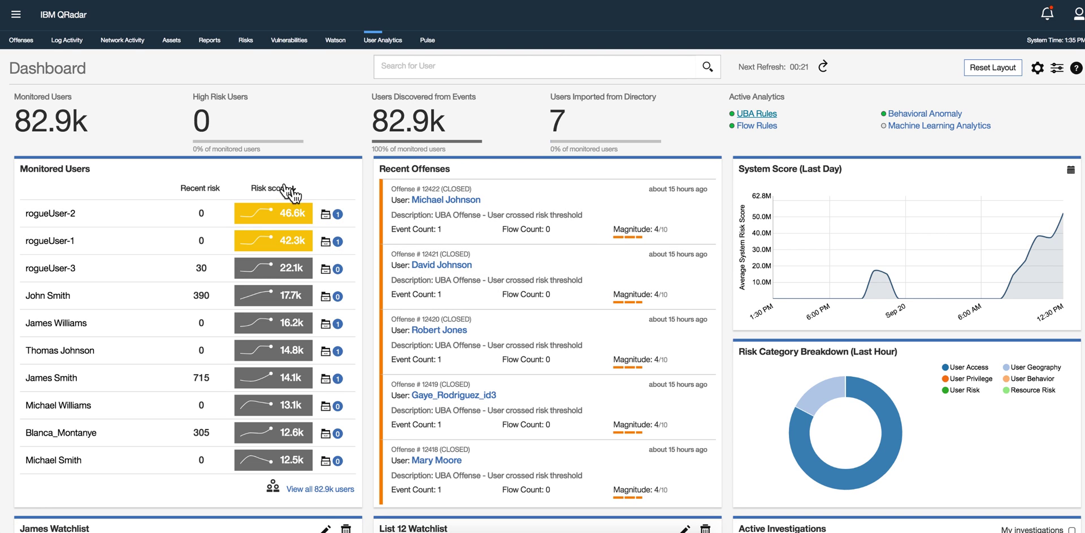
mouse_move(264, 213)
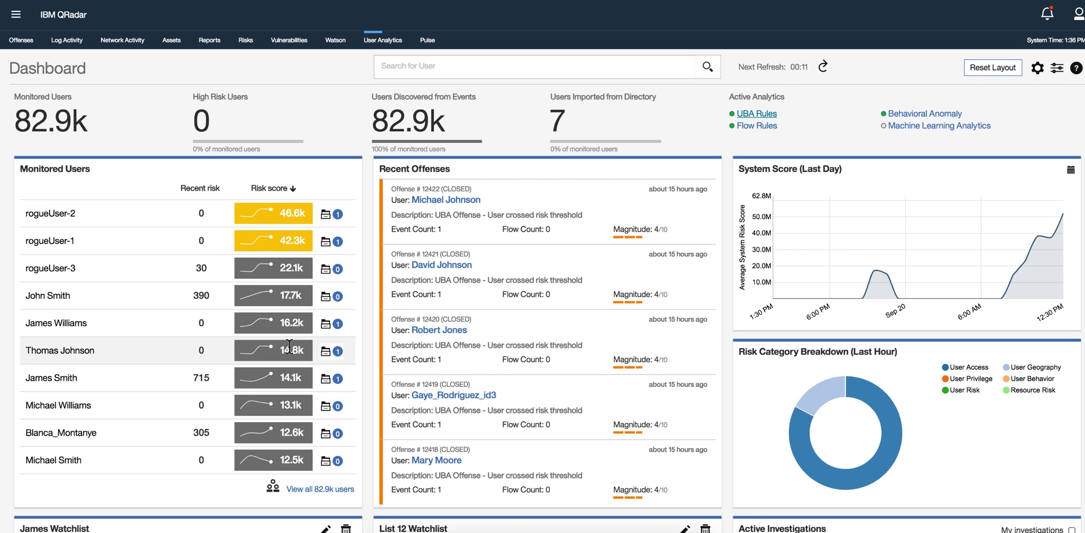
Create a watchlist for rogueUser-2 named 'test' with risk scale factor 10 and High ML tracking priority.
left_click(327, 214)
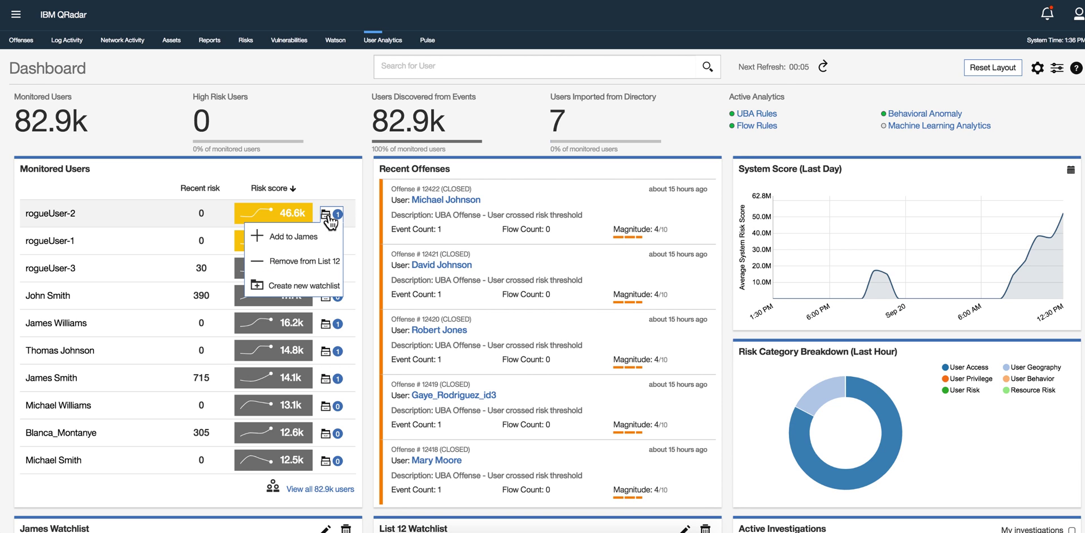
left_click(326, 290)
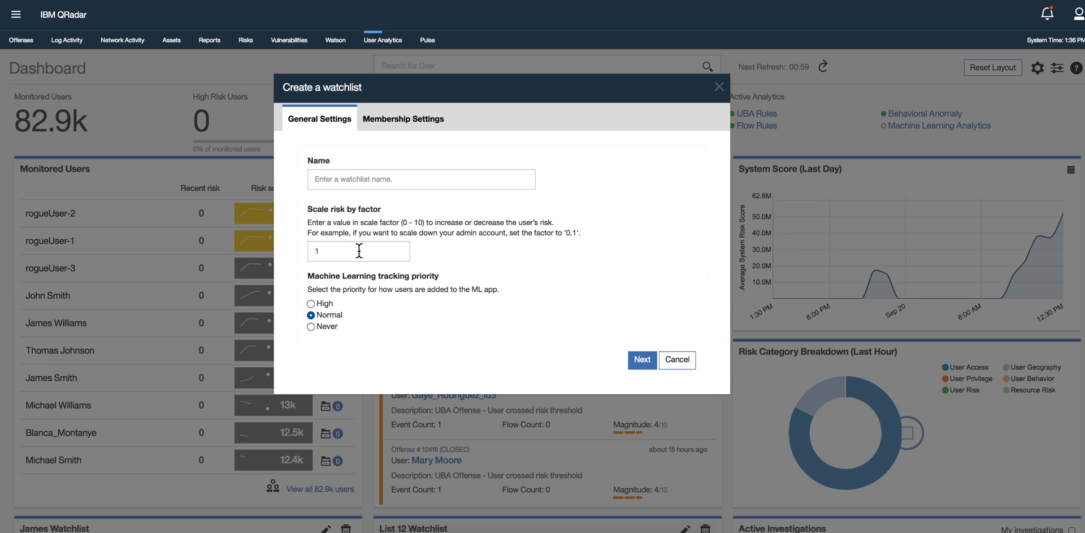
left_click(363, 178)
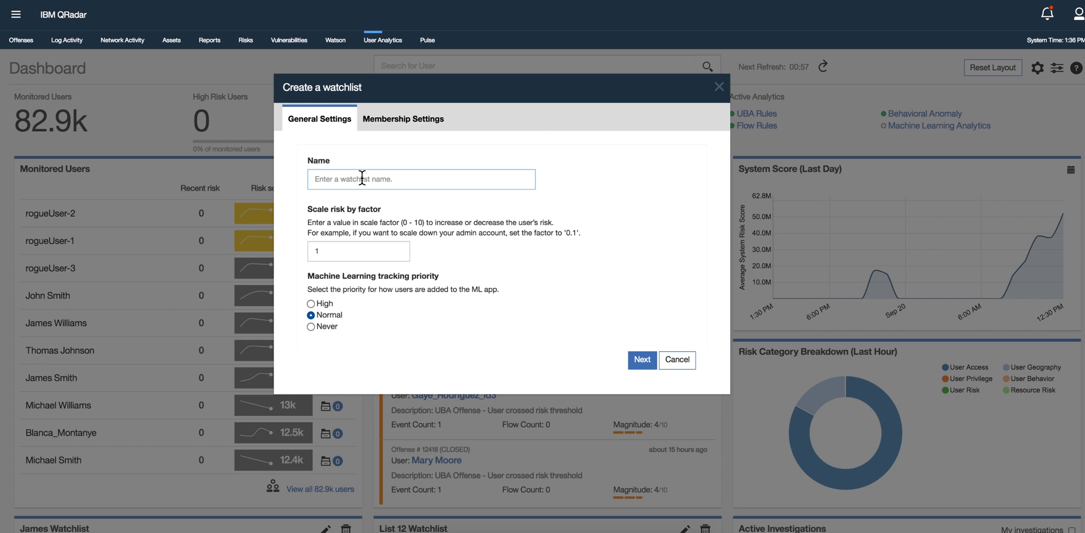
type("test")
left_click(361, 249)
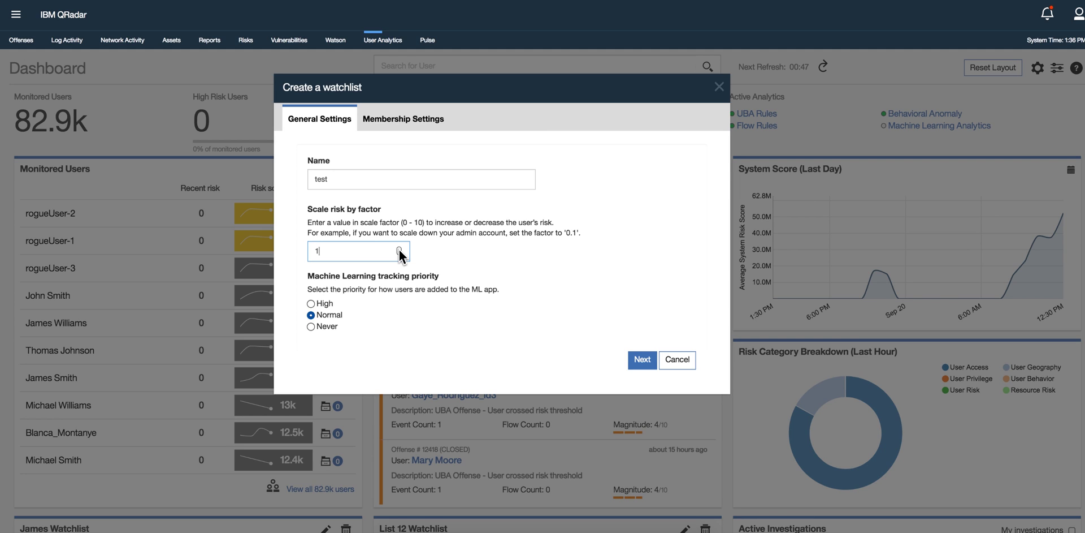
type("0")
left_click(311, 303)
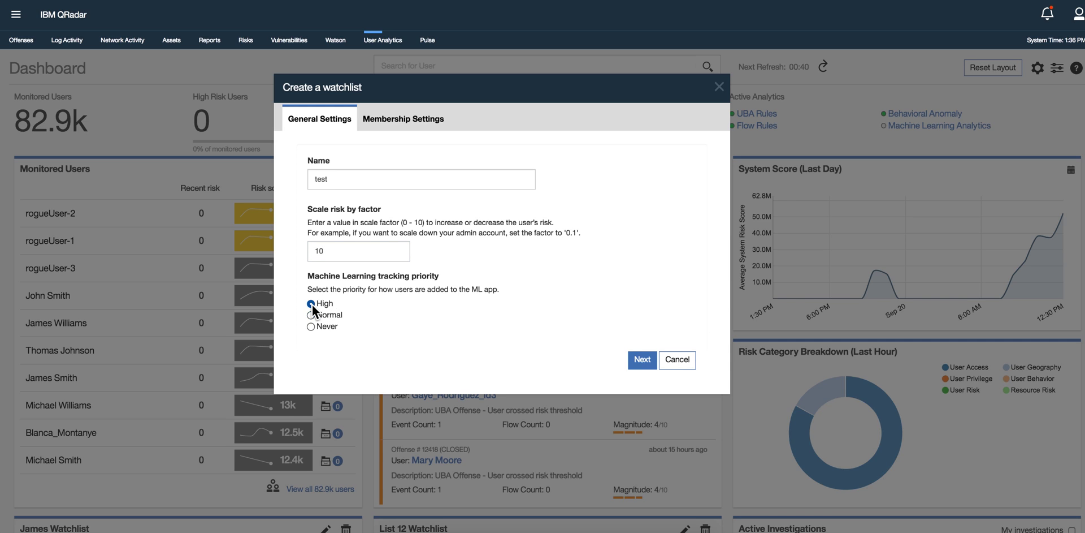
left_click(642, 360)
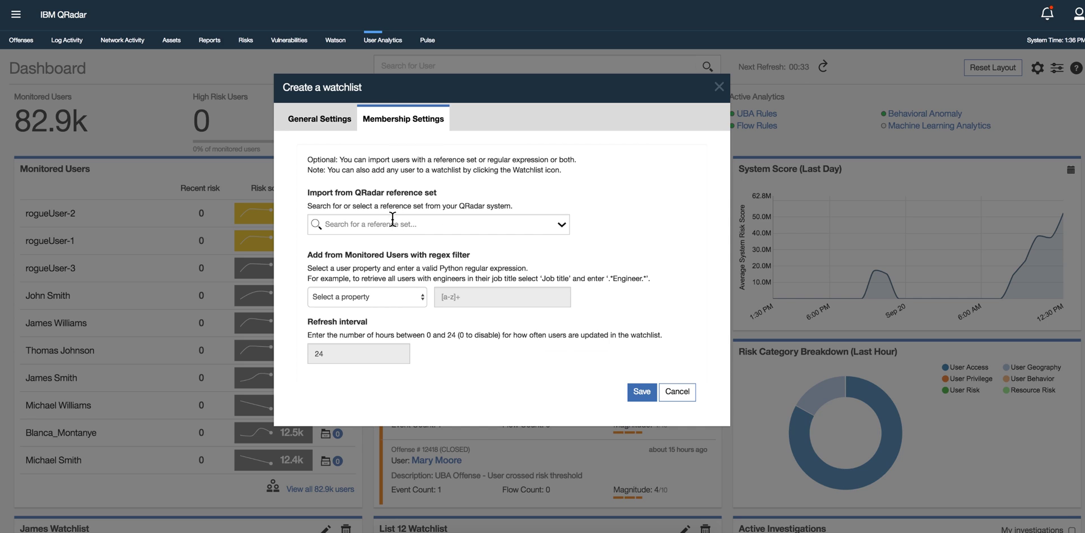
Review the available reference sets in Membership Settings without selecting one.
left_click(376, 225)
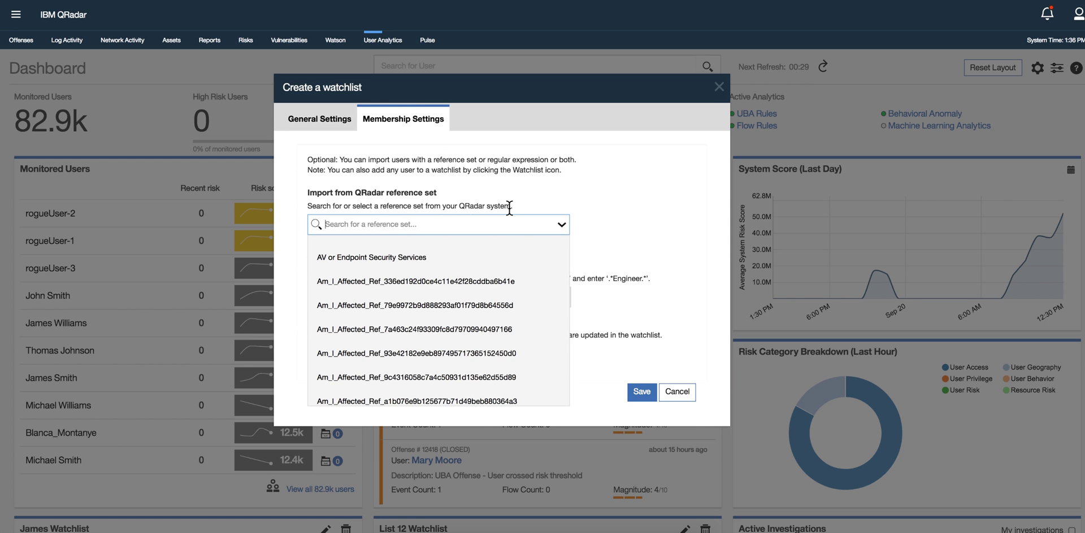
left_click(613, 224)
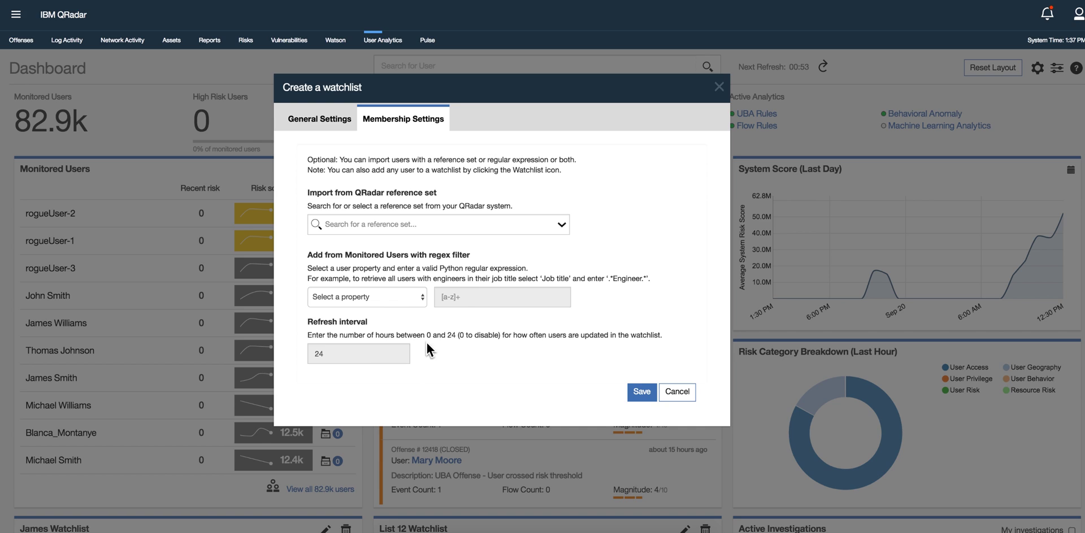
left_click(678, 391)
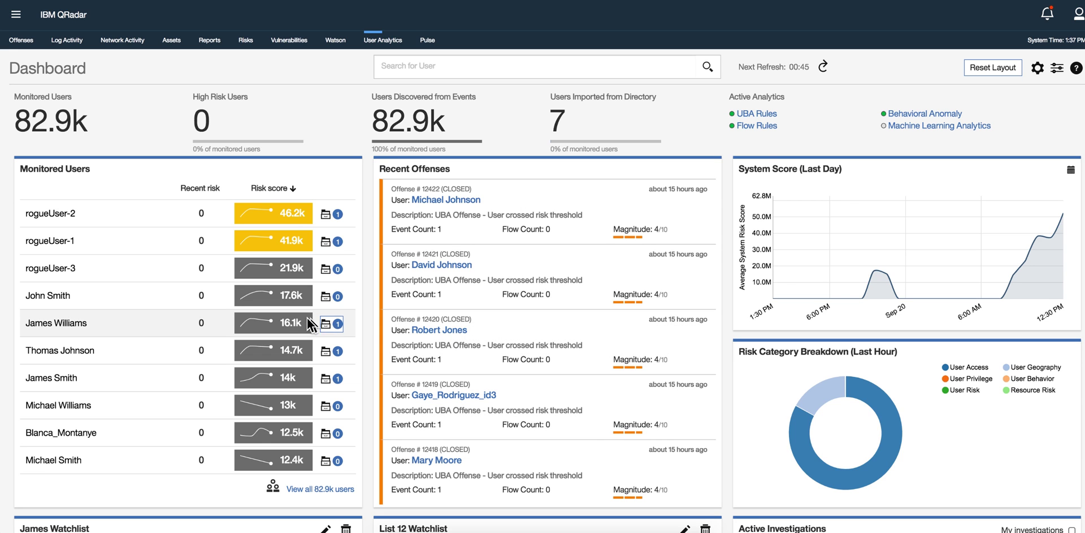
scroll(308, 352, "down", 5)
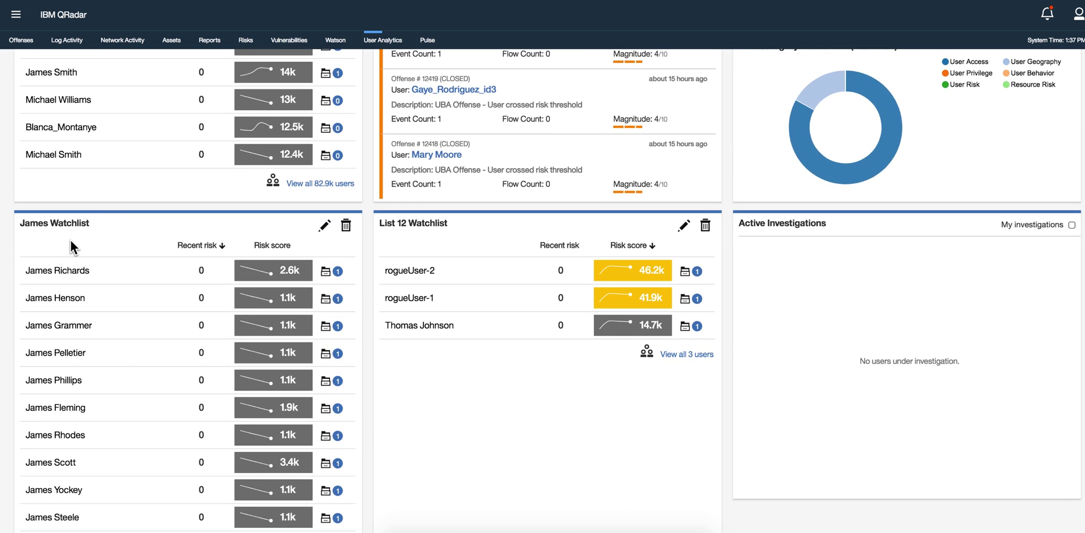
scroll(120, 280, "down", 2)
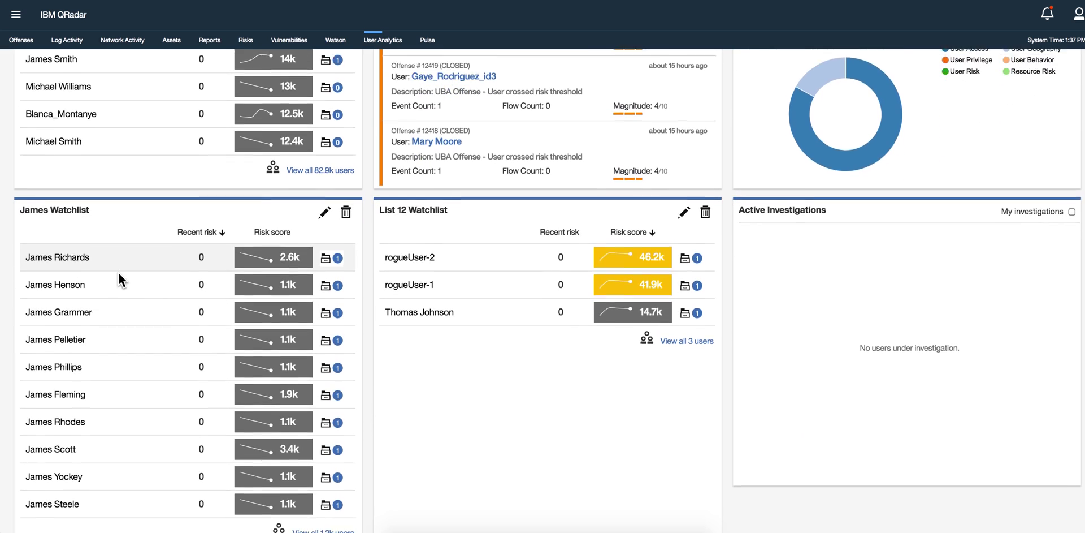
scroll(119, 278, "up", 5)
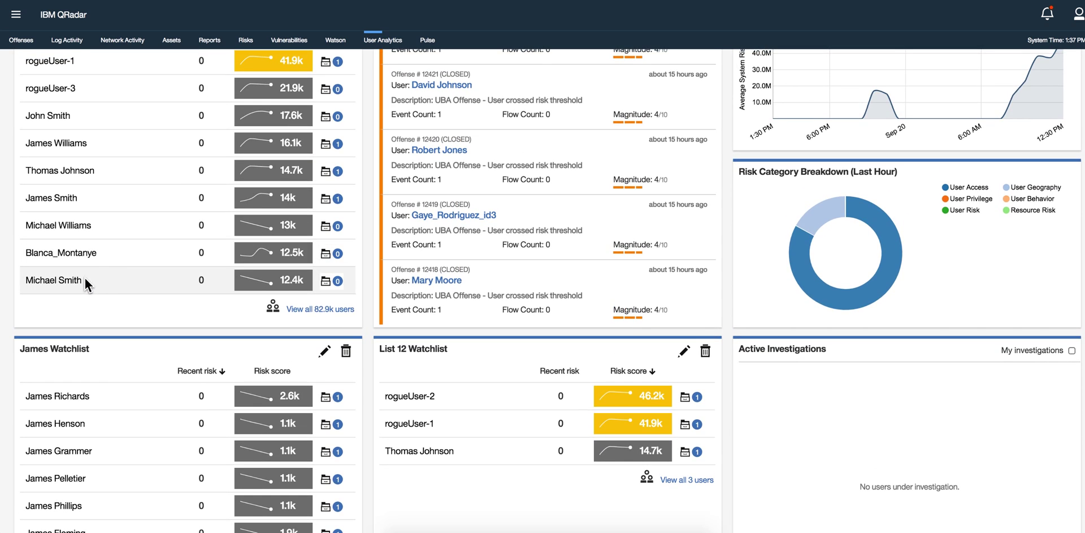
left_click(326, 282)
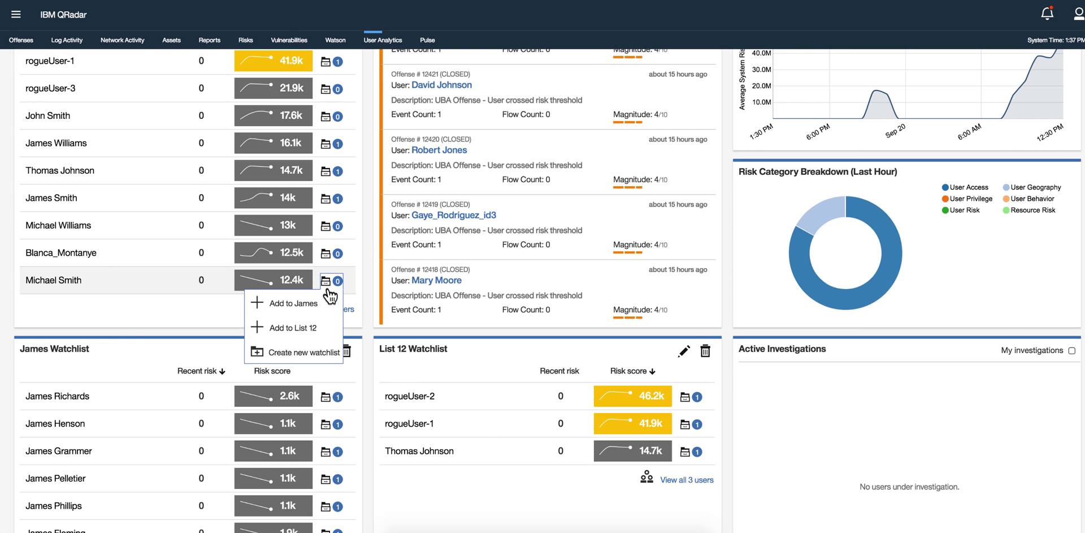
left_click(294, 303)
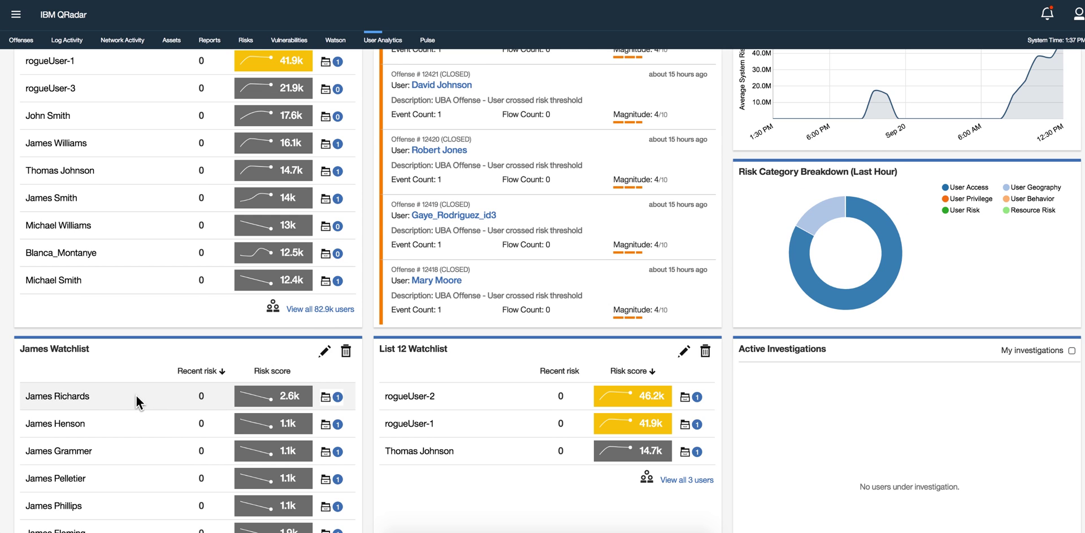
scroll(128, 402, "down", 5)
scroll(126, 402, "up", 2)
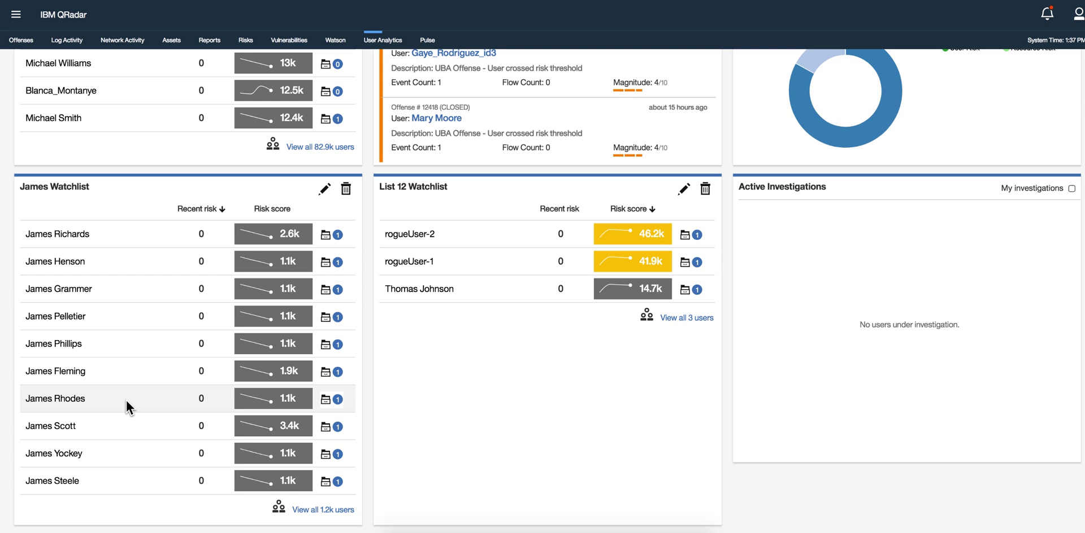
scroll(125, 398, "up", 6)
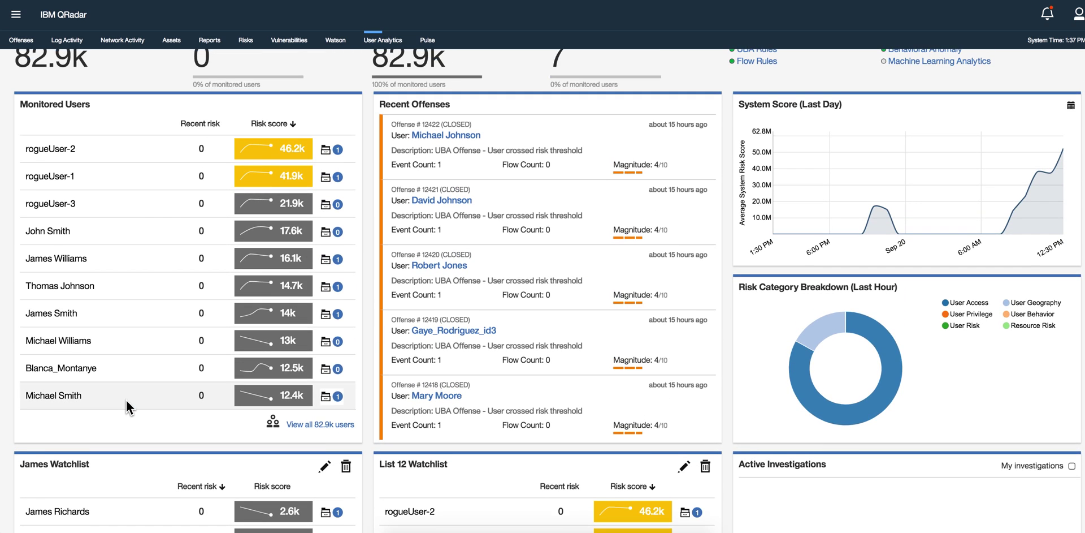
scroll(126, 398, "down", 3)
scroll(126, 398, "down", 2)
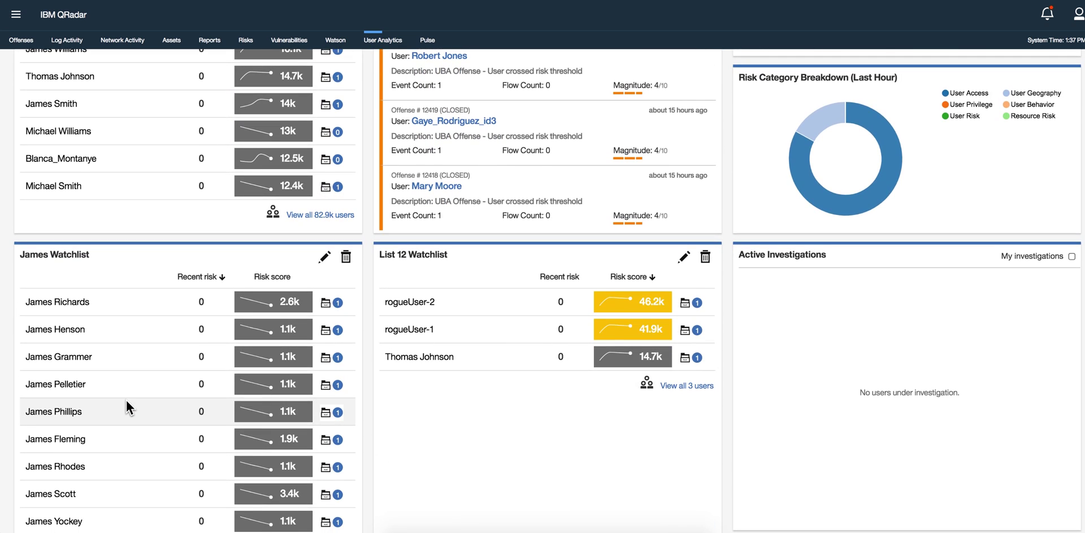
scroll(126, 398, "down", 2)
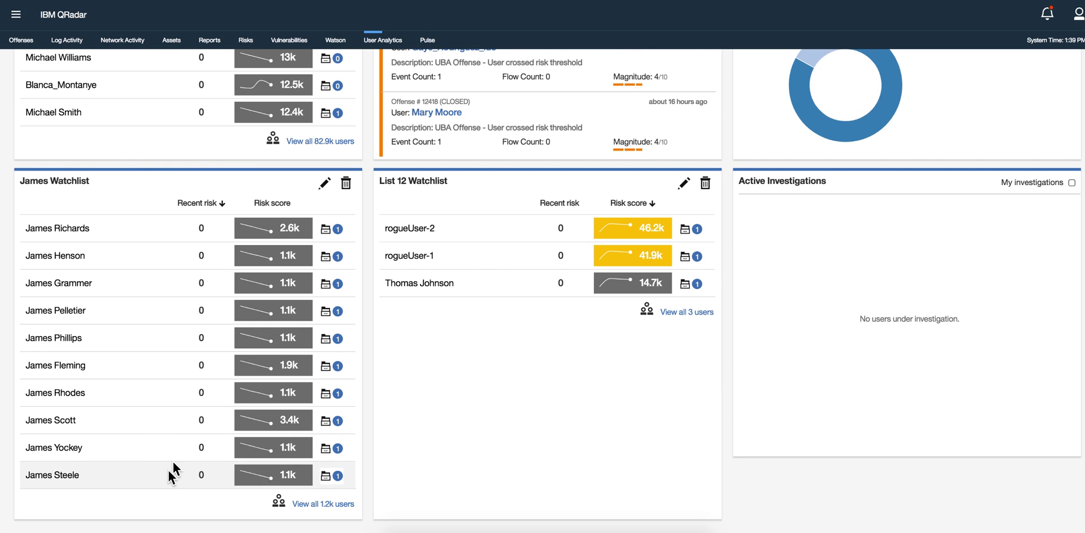
scroll(177, 429, "up", 4)
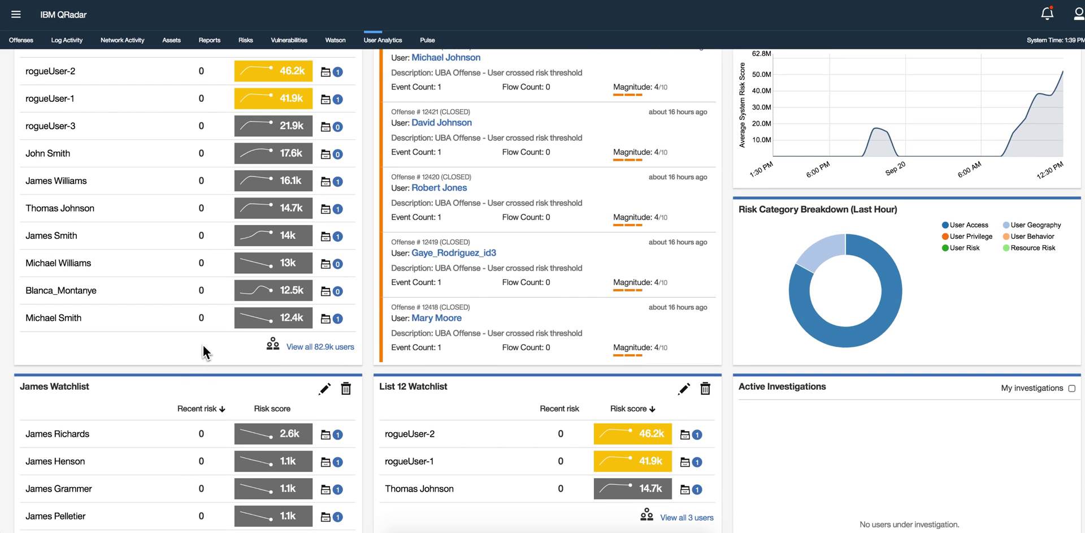
left_click(338, 320)
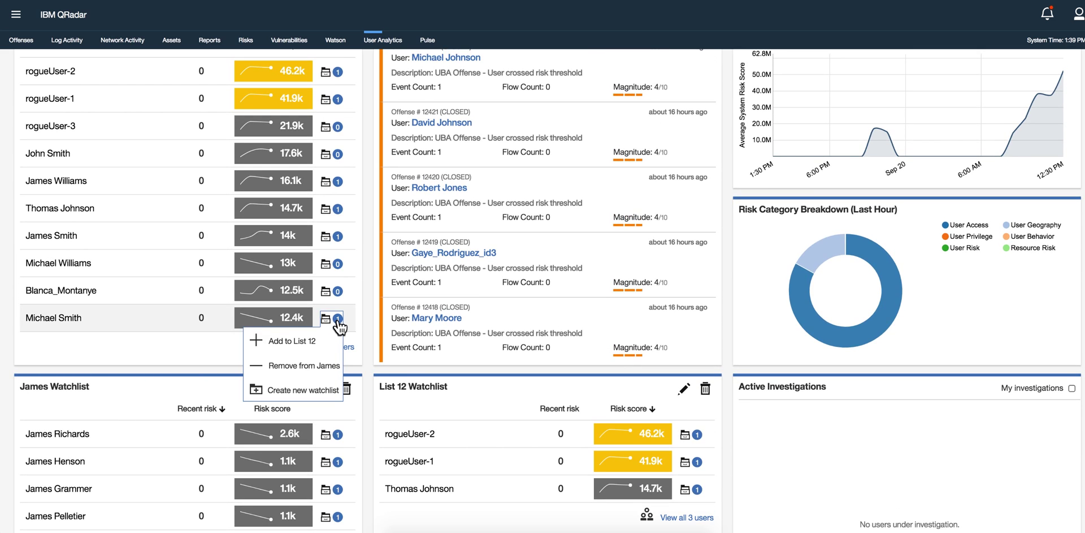
left_click(308, 341)
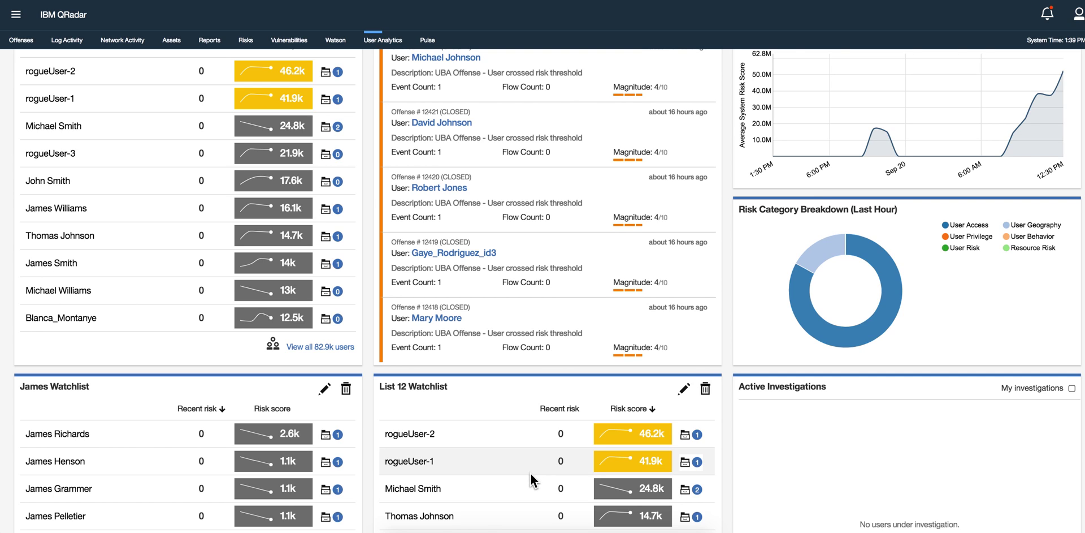
scroll(530, 470, "up", 1)
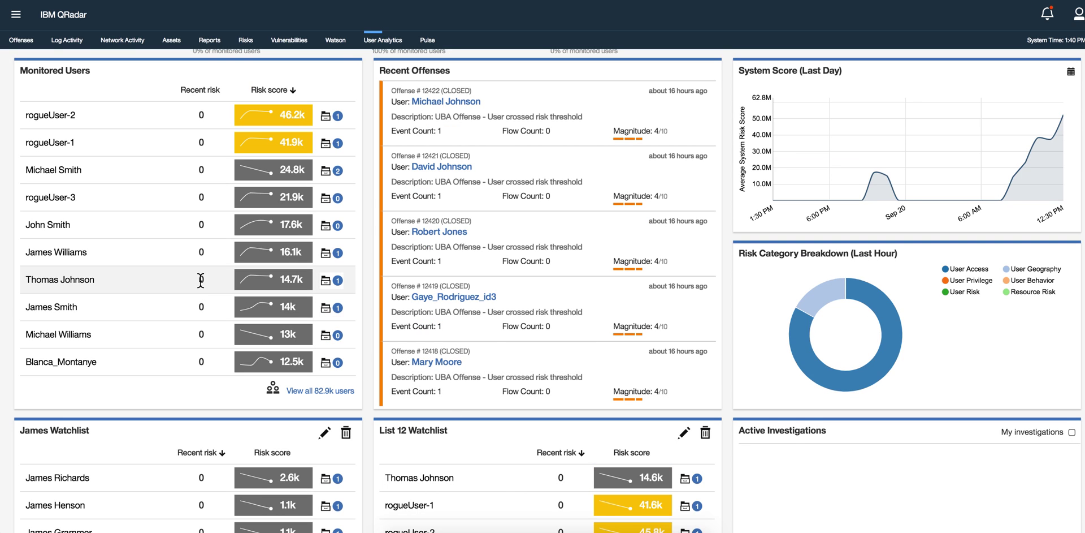
left_click(76, 258)
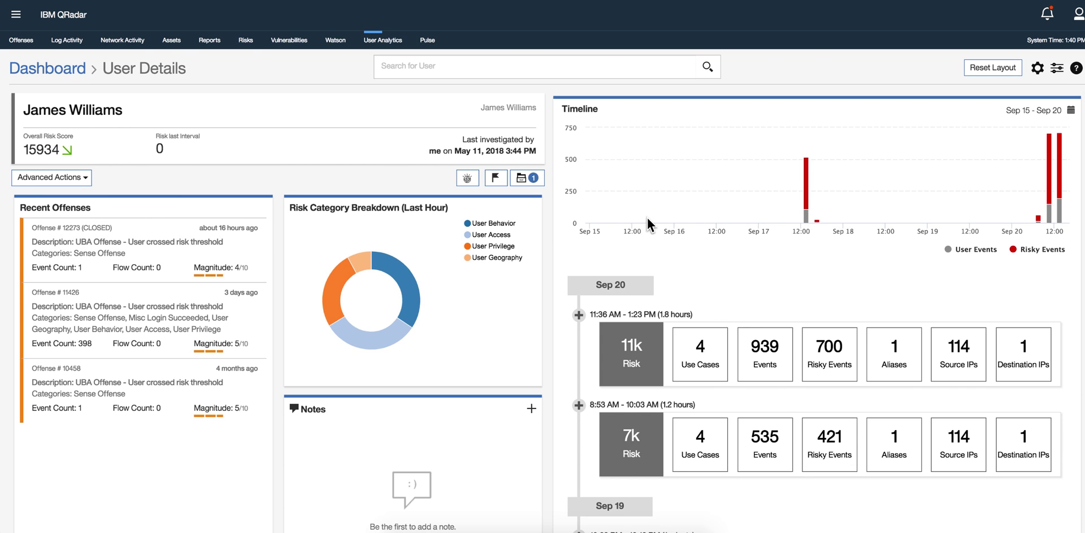
mouse_move(820, 207)
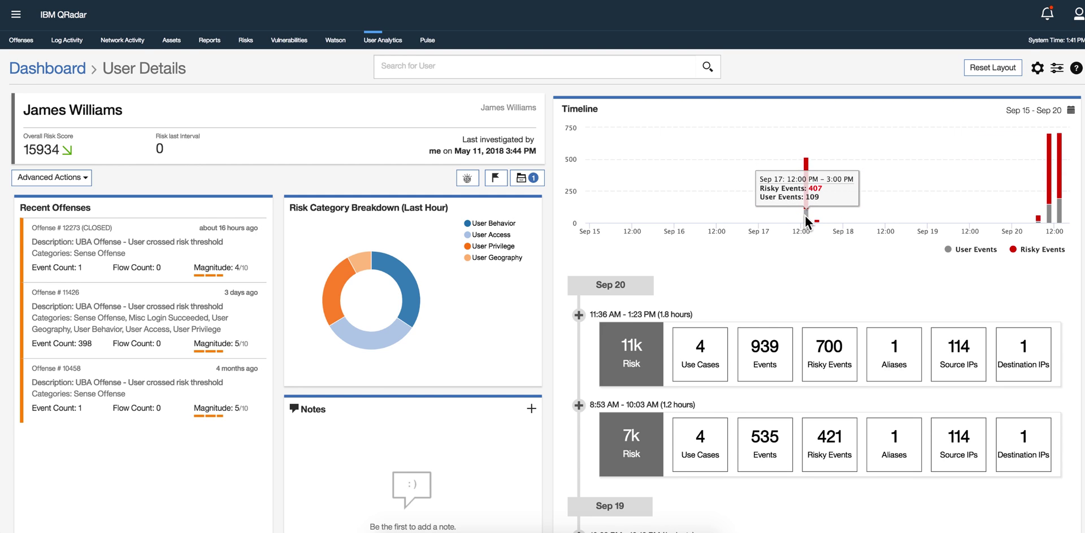
mouse_move(1039, 223)
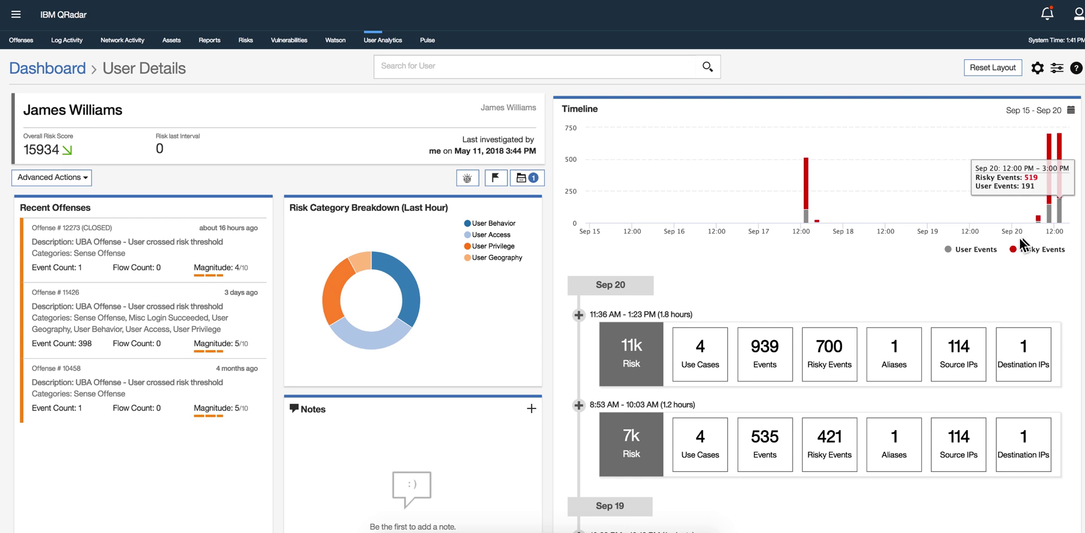
scroll(754, 305, "down", 3)
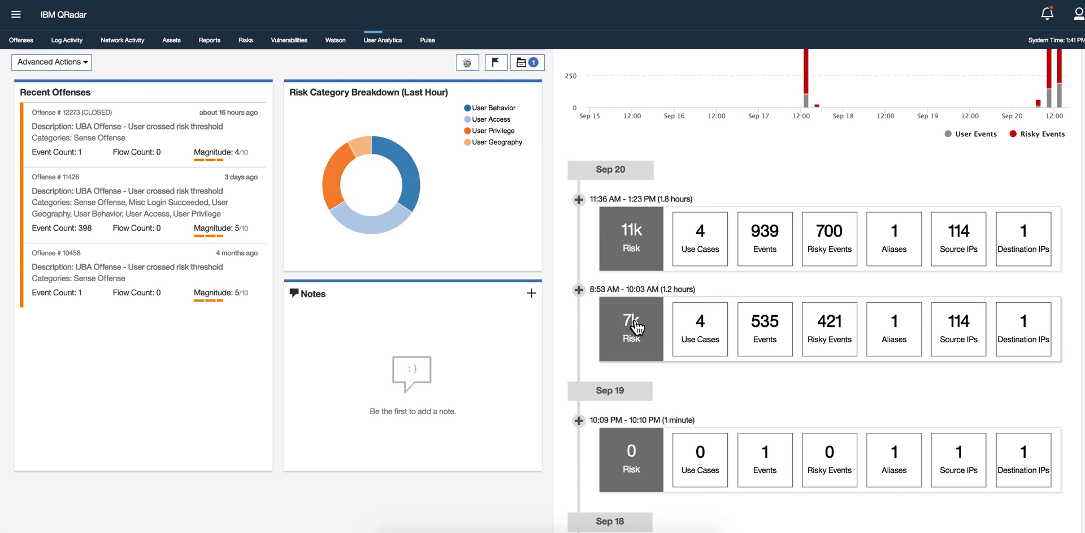
Expand the Sep 20 11:36 AM session and review the User Geography Change supporting events.
mouse_move(636, 327)
left_click(652, 243)
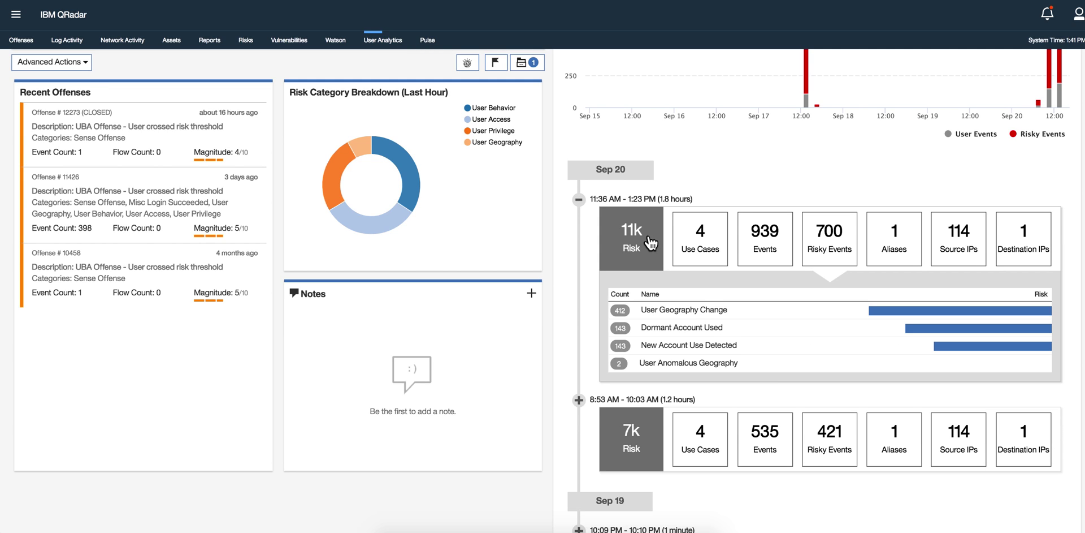
left_click(686, 310)
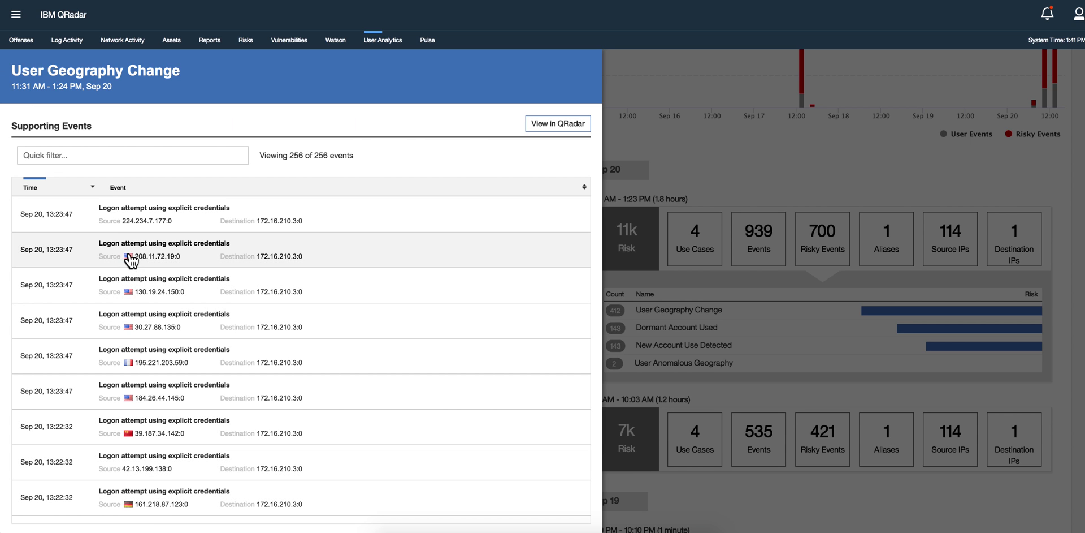
left_click(703, 170)
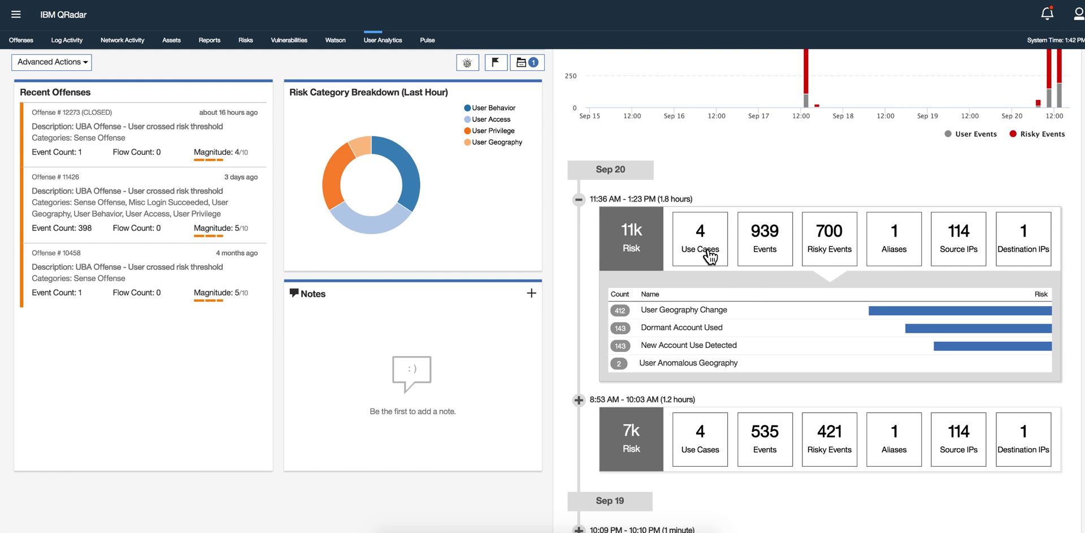
left_click(957, 254)
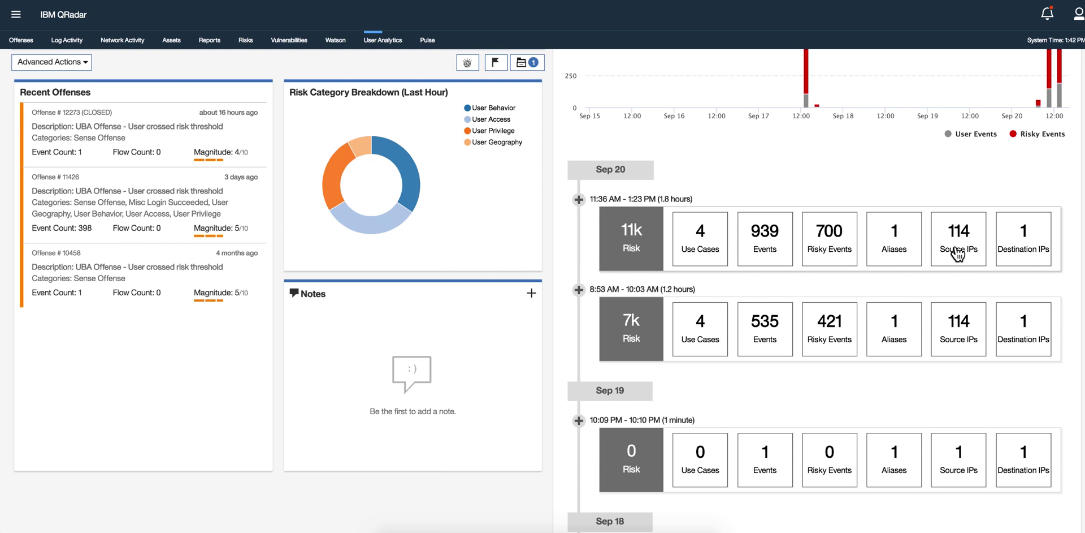
left_click(957, 254)
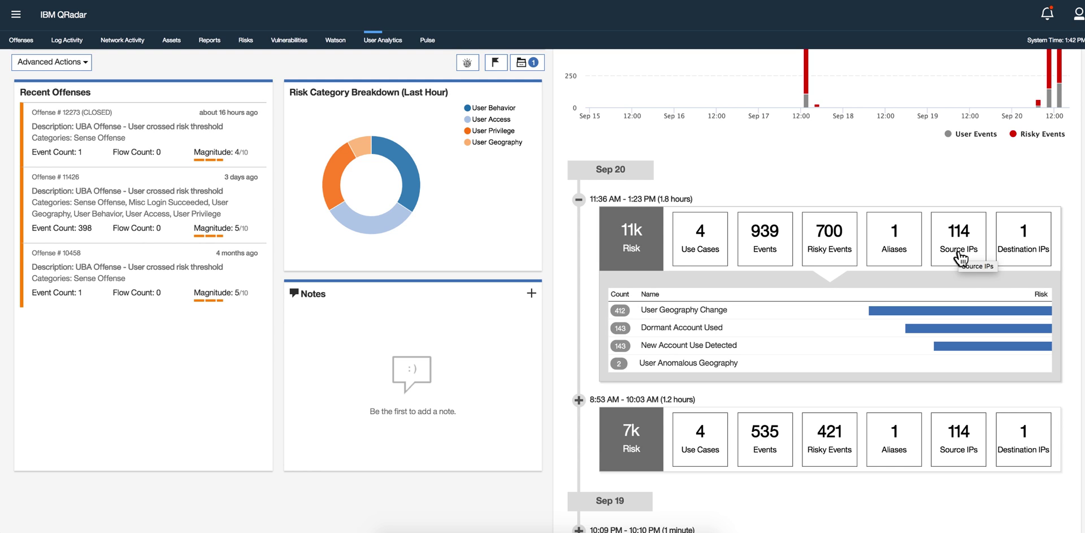
left_click(1021, 260)
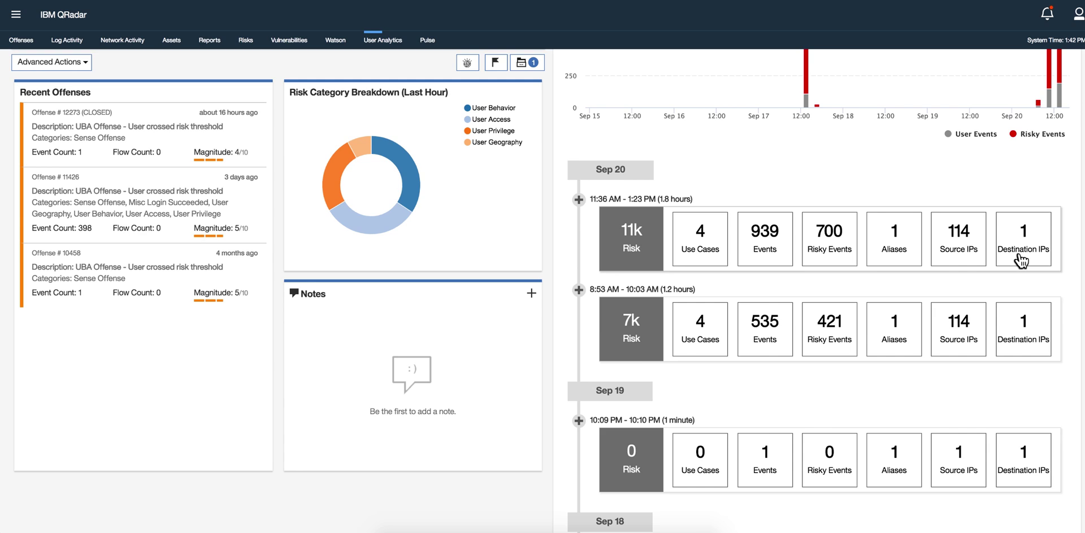
left_click(1021, 260)
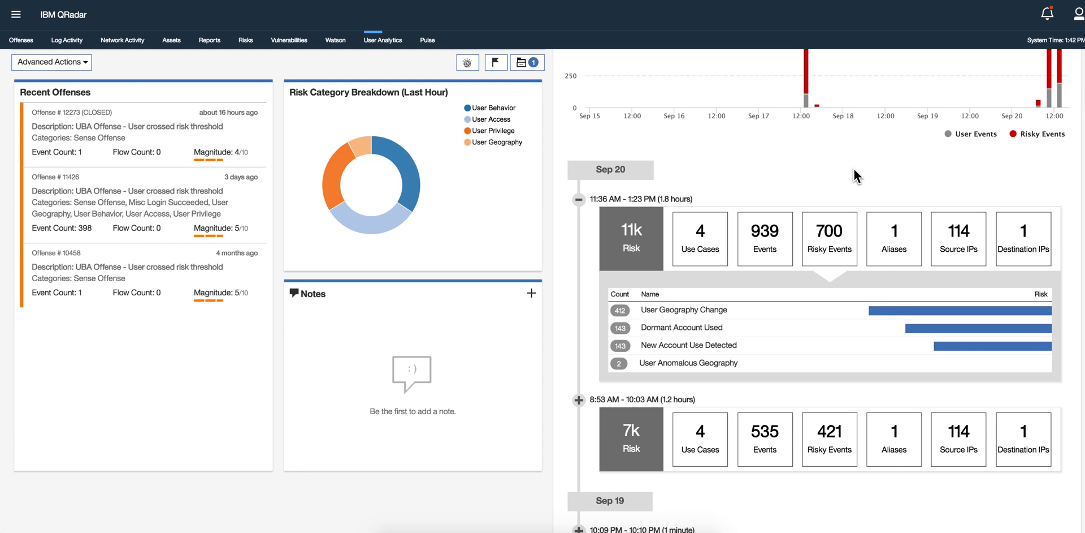
scroll(854, 175, "up", 3)
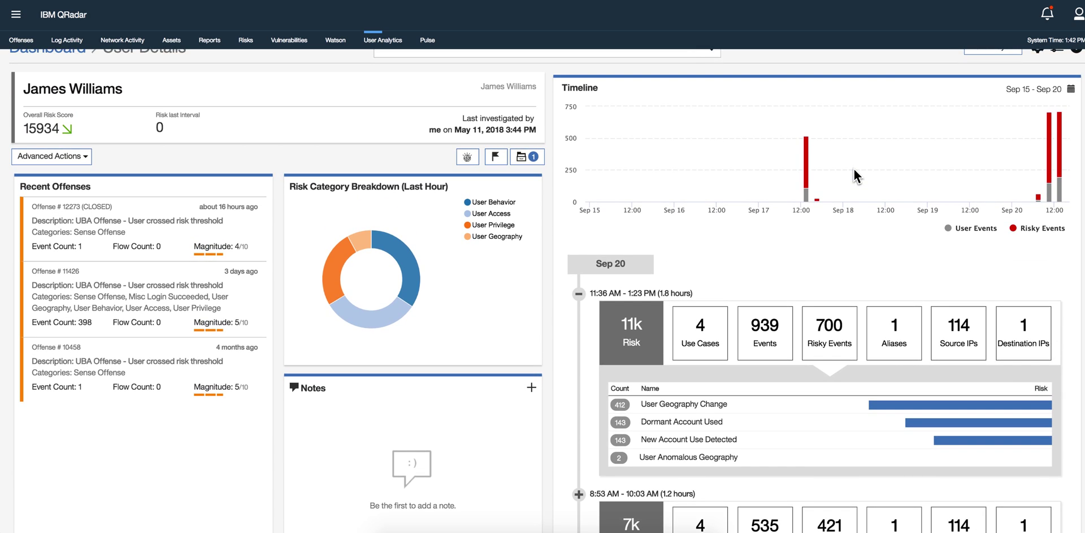